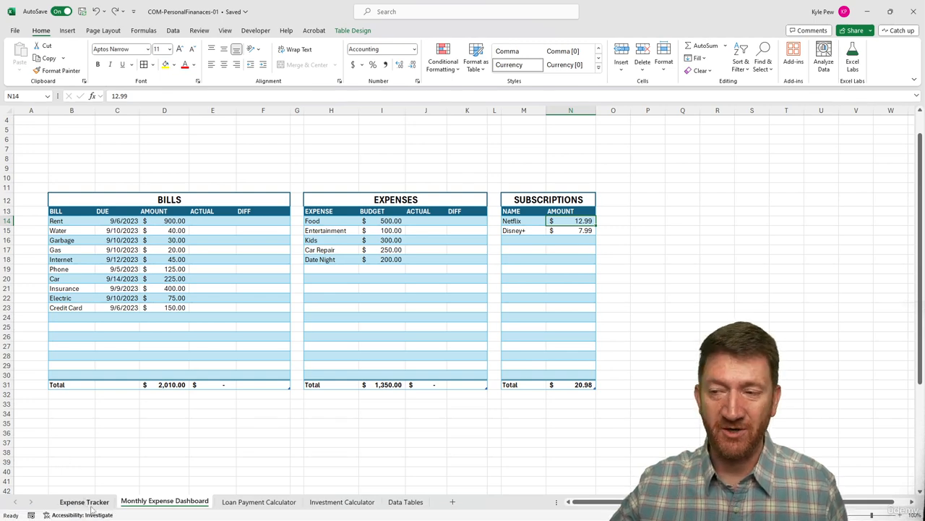
# On the Expense Tracker sheet, enter the headers EXPENSE, DATE, AMOUNT and DESCRIPTION in cells B3:E3.
pyautogui.click(85, 502)
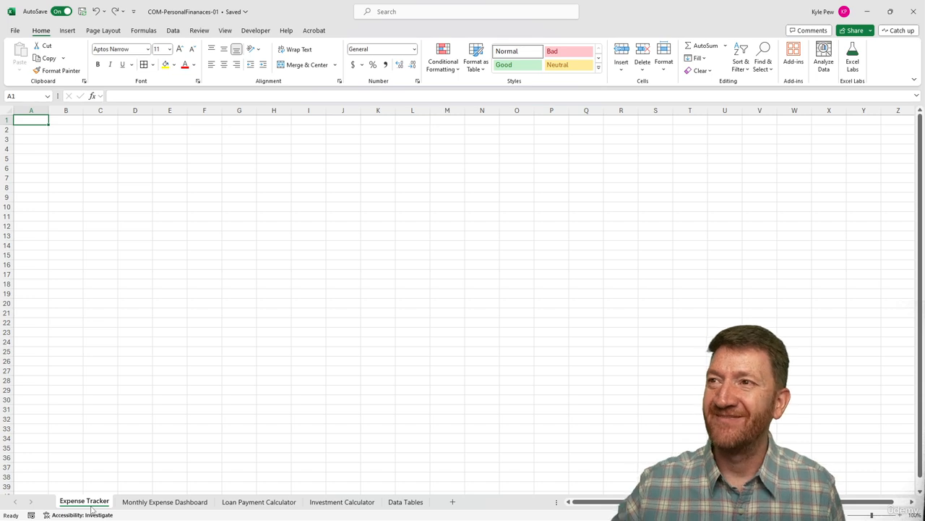
pyautogui.click(59, 140)
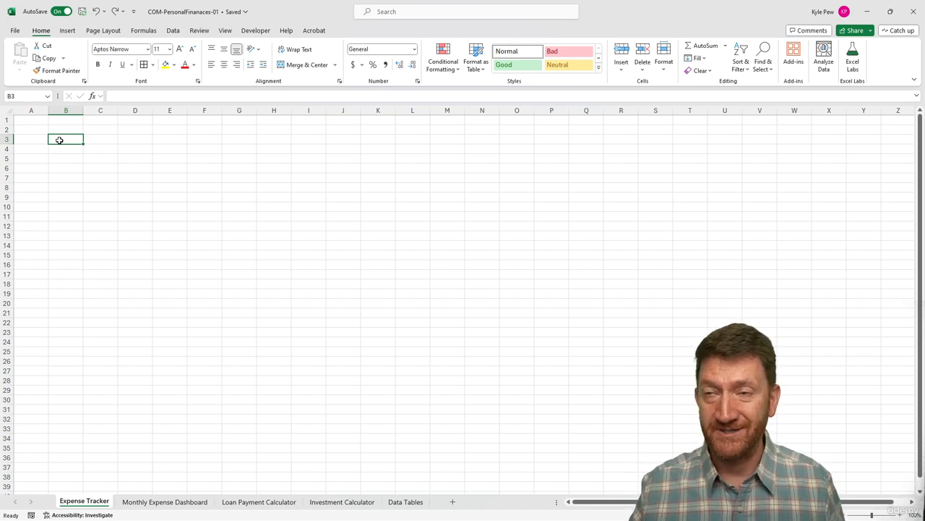
pyautogui.click(60, 129)
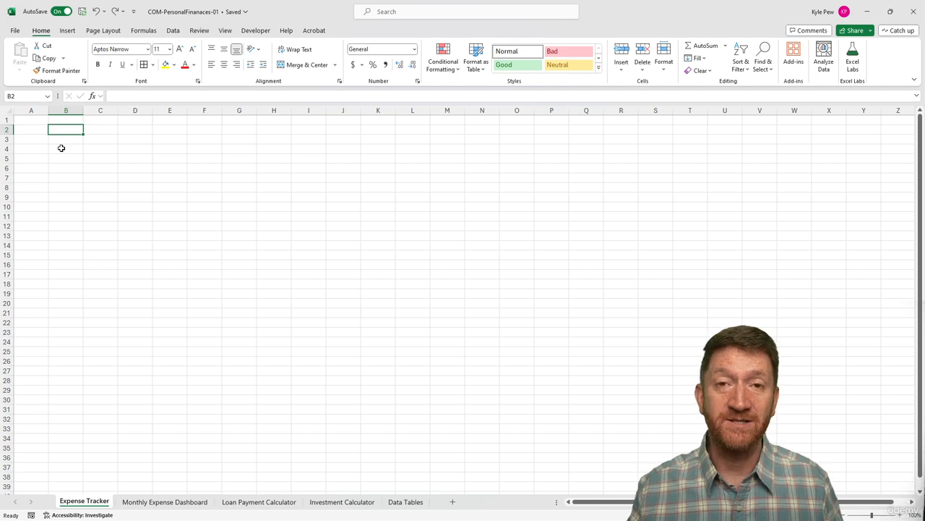
pyautogui.click(61, 142)
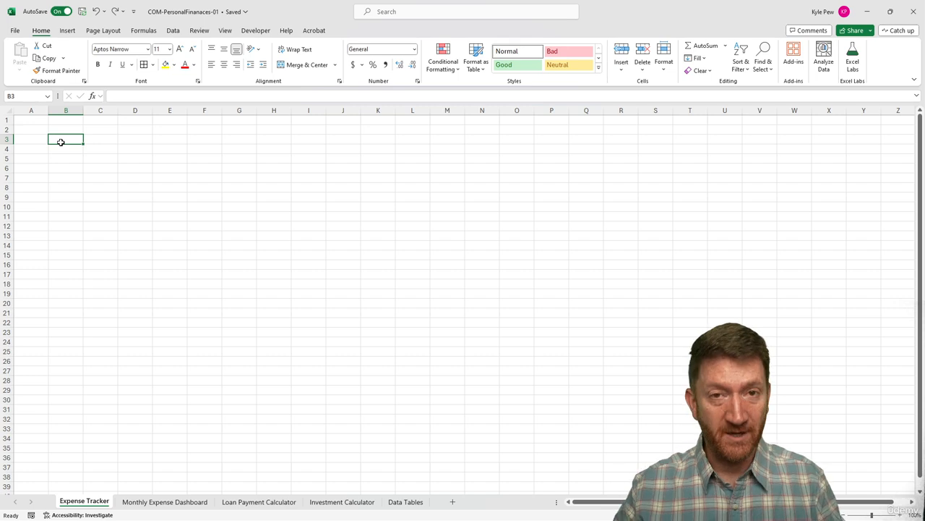
pyautogui.write('E')
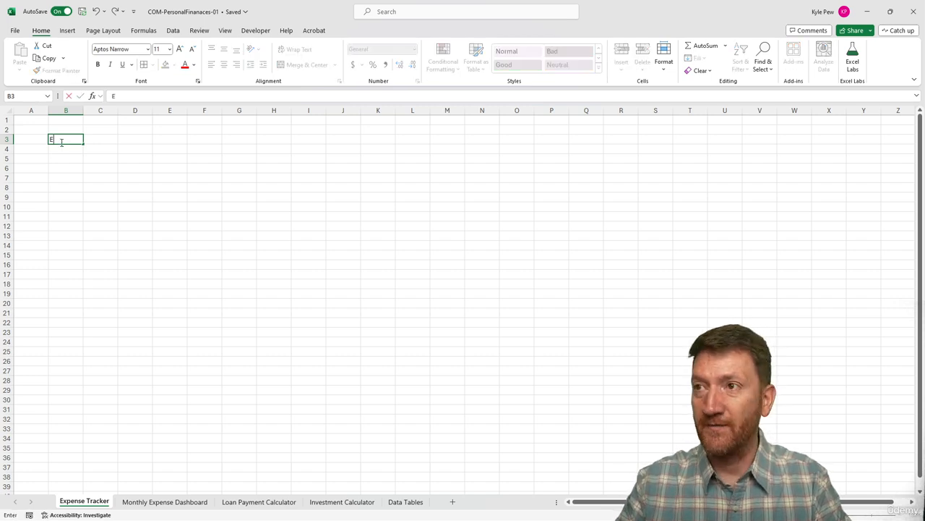
pyautogui.write('XPENSE')
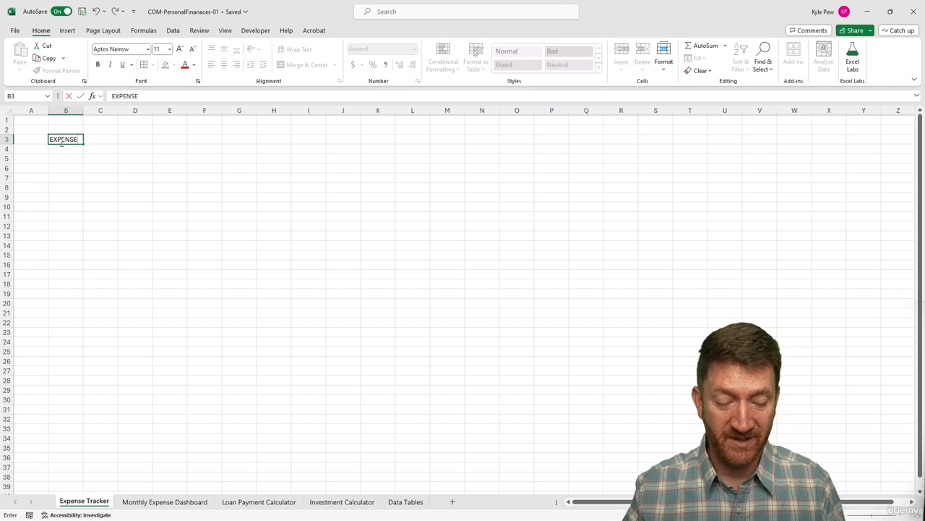
pyautogui.press('Tab')
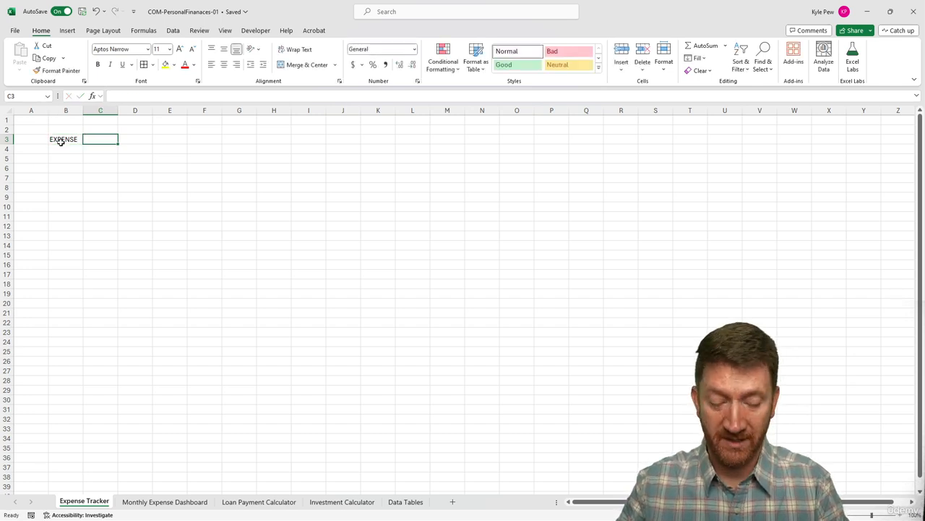
pyautogui.write('DATE')
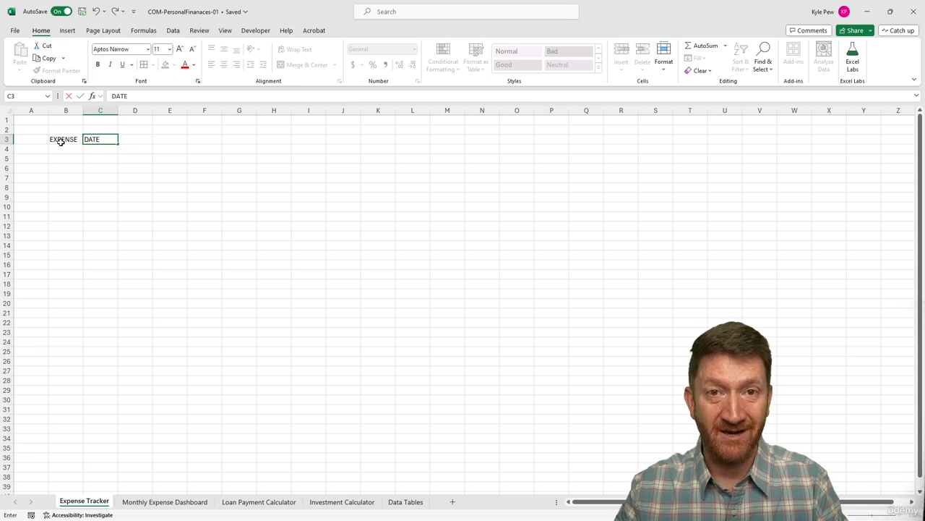
pyautogui.press('Tab')
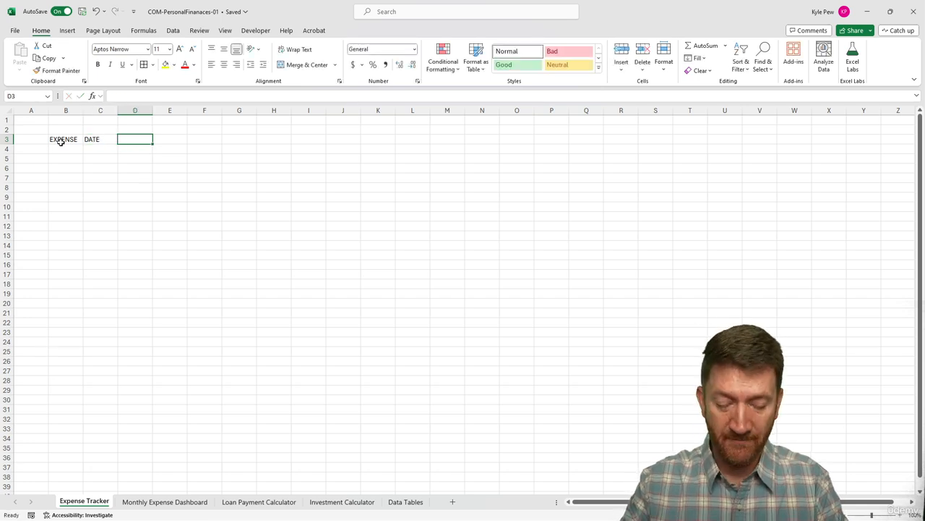
pyautogui.write('AMOUNT')
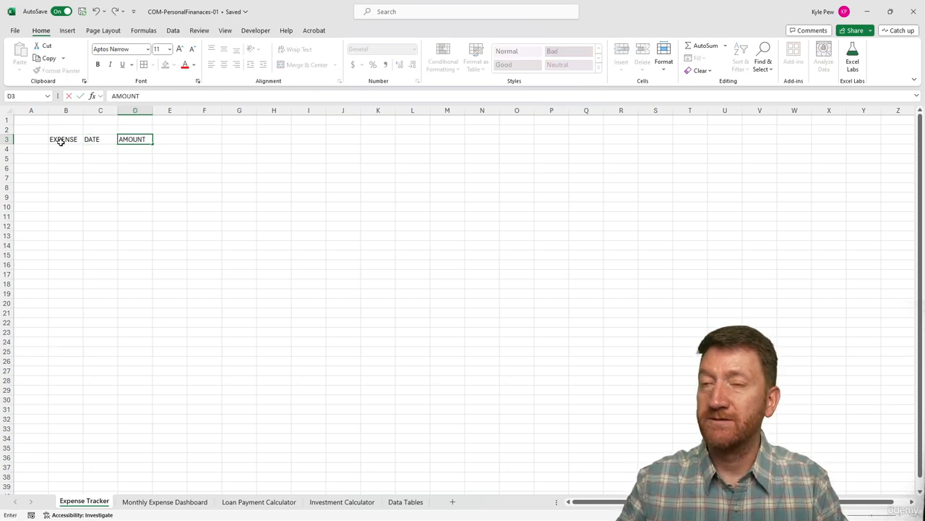
pyautogui.press('Tab')
pyautogui.write('DES')
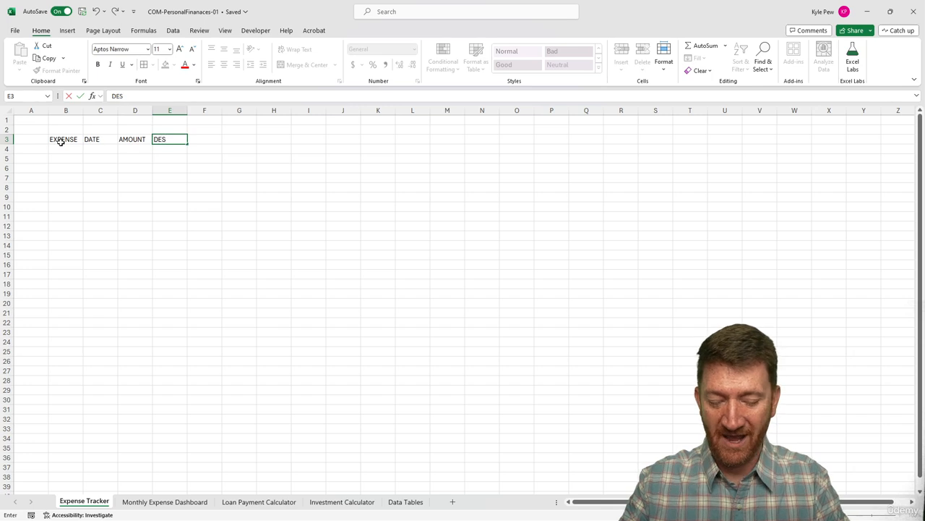
pyautogui.write('CRIPTION')
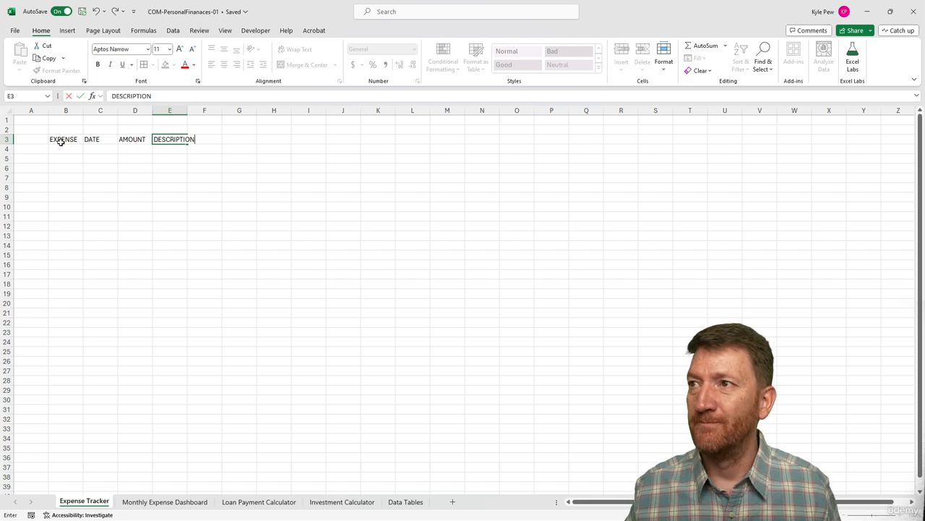
pyautogui.press('Return')
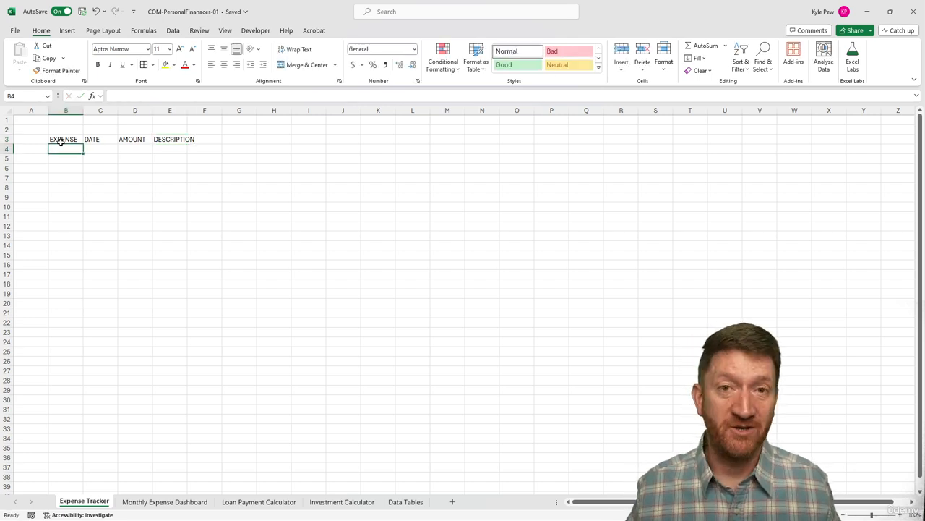
# Format B3:E4 as a table with headers, using the Dark Teal, Table Style Medium 2 style.
pyautogui.moveTo(62, 140); pyautogui.dragTo(168, 147)
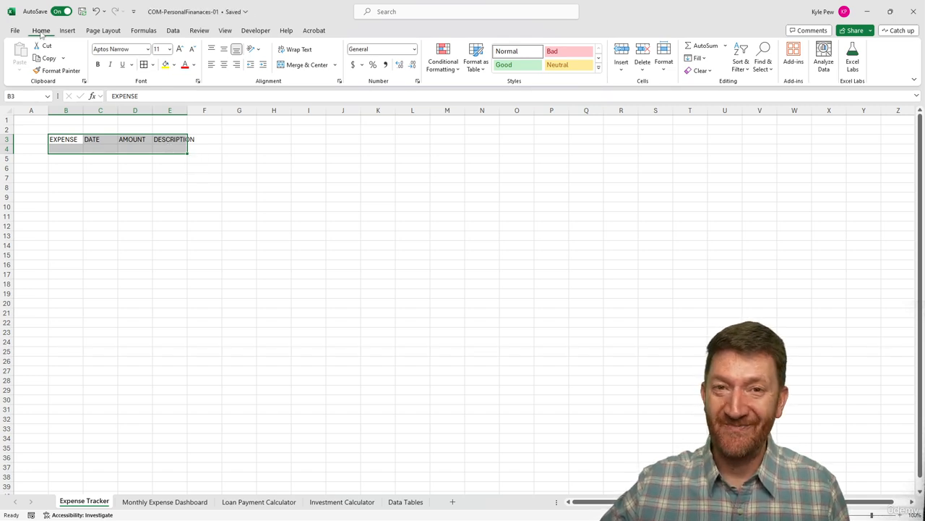
pyautogui.click(475, 69)
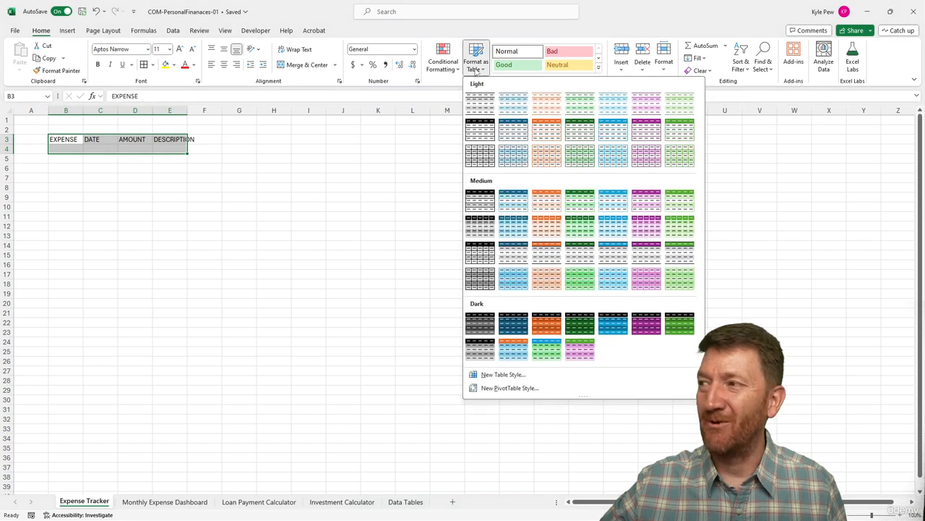
pyautogui.click(512, 202)
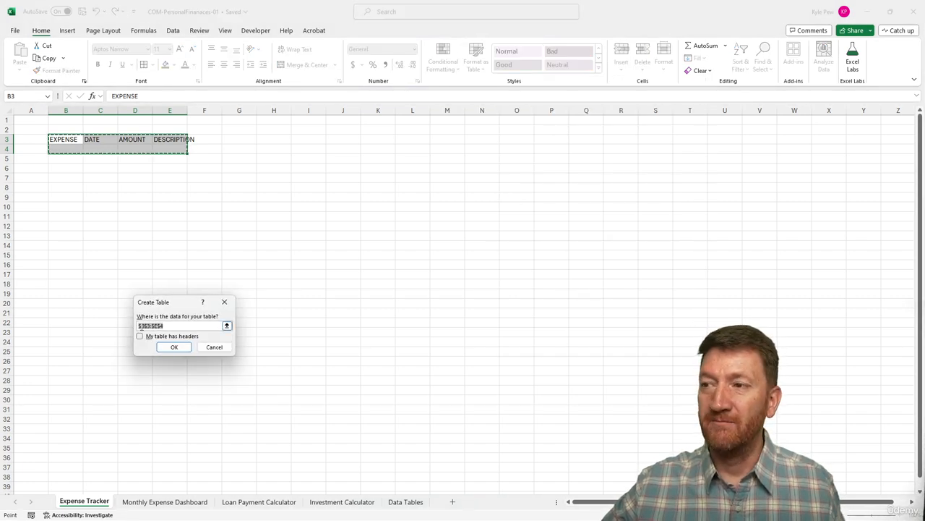
pyautogui.click(140, 337)
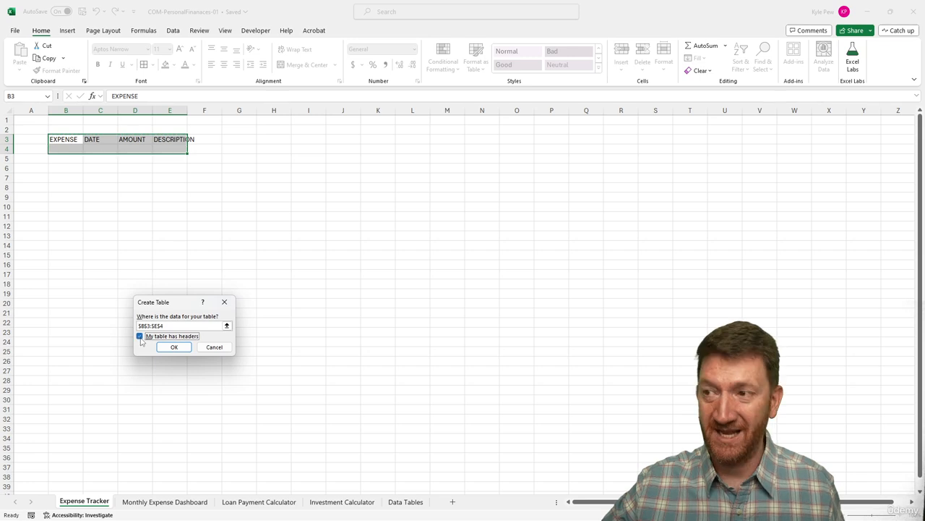
pyautogui.click(174, 347)
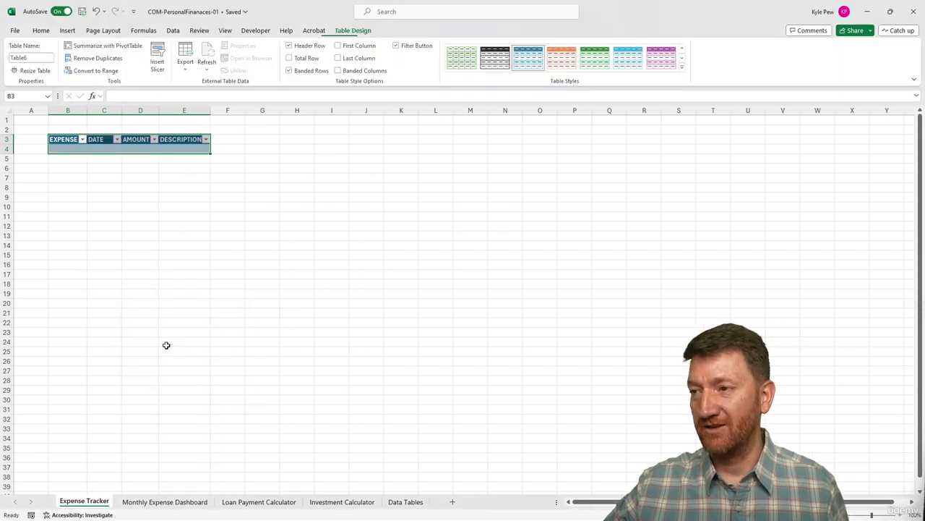
# Extend the new table down to row 39 and turn off its header filter buttons.
pyautogui.click(136, 148)
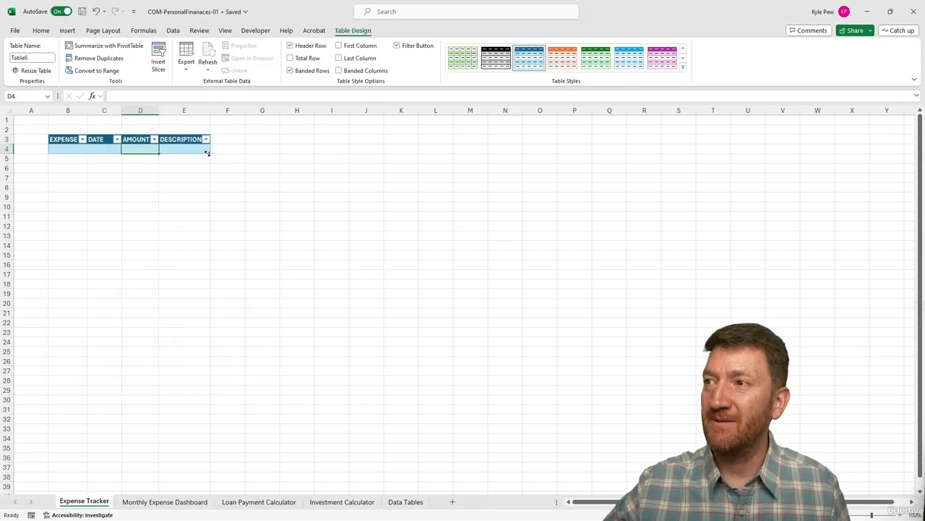
pyautogui.moveTo(208, 152); pyautogui.dragTo(213, 490)
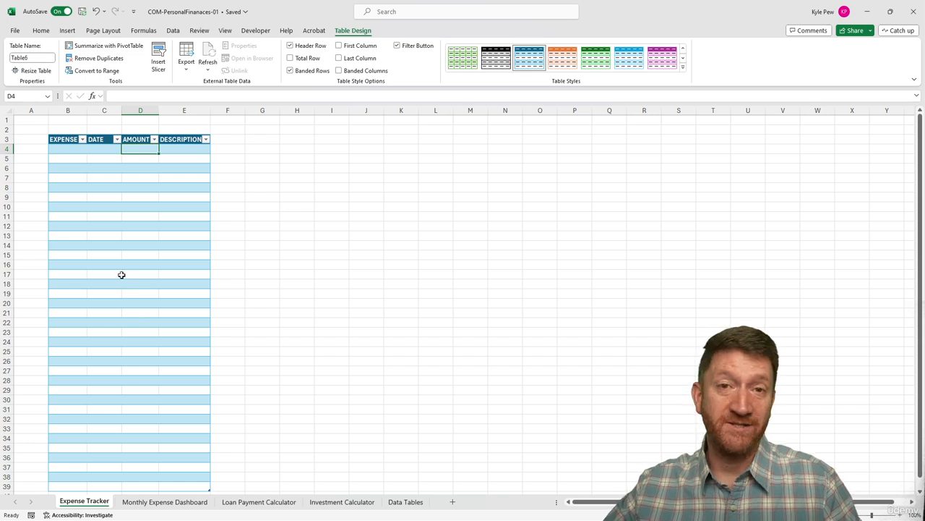
pyautogui.click(131, 235)
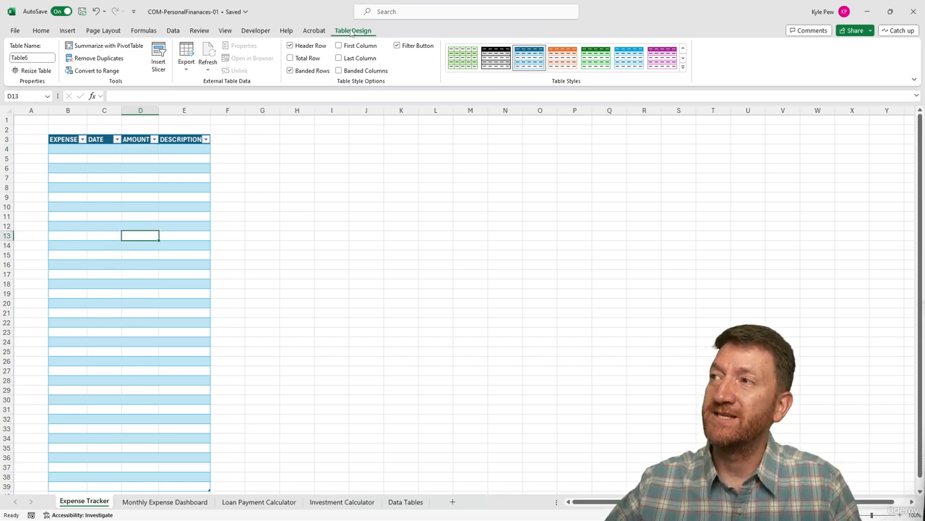
pyautogui.click(397, 46)
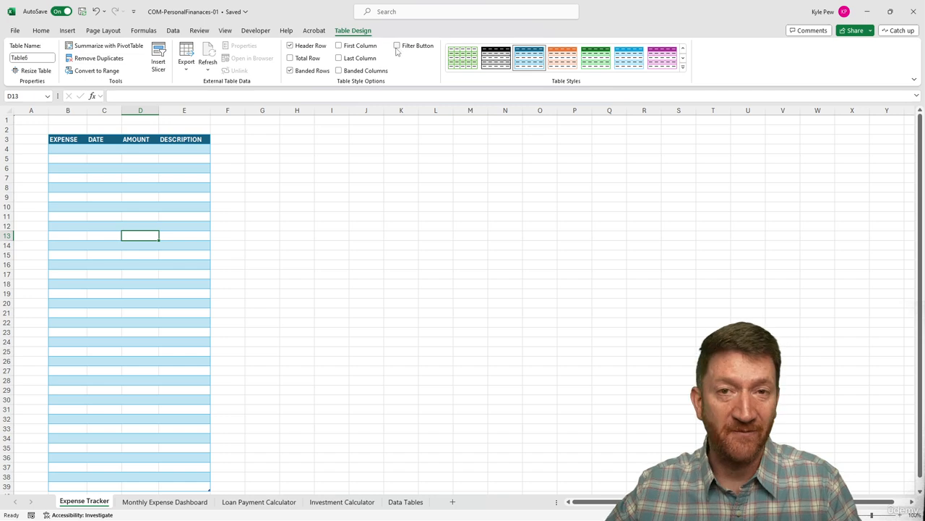
# Add a total row to the table, with None for the DESCRIPTION column and Sum for the AMOUNT column.
pyautogui.click(290, 58)
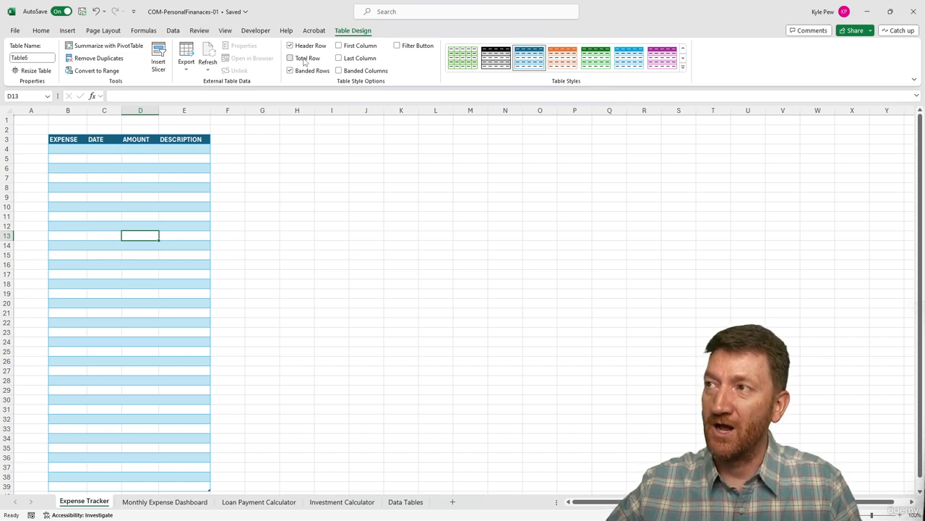
pyautogui.scroll(6, 186, 279)
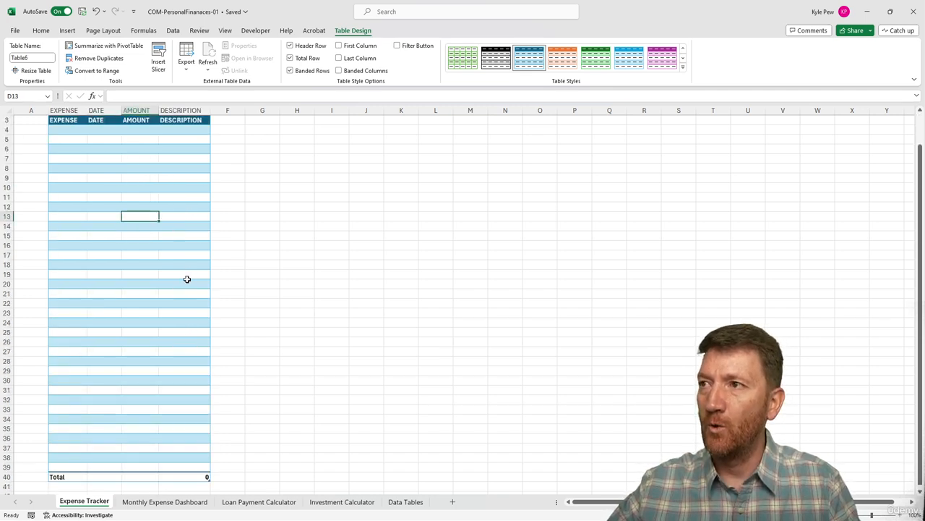
pyautogui.click(186, 479)
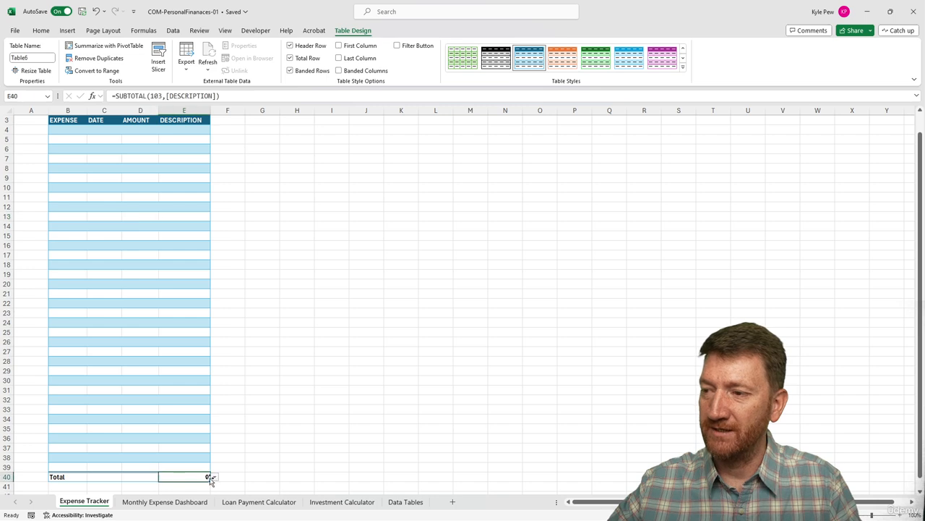
pyautogui.click(215, 477)
pyautogui.click(180, 413)
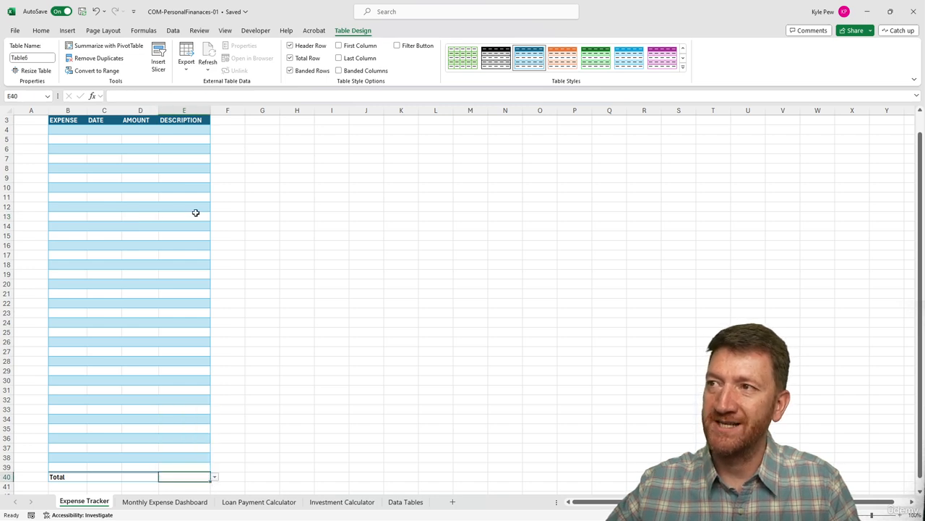
pyautogui.click(144, 476)
pyautogui.click(163, 477)
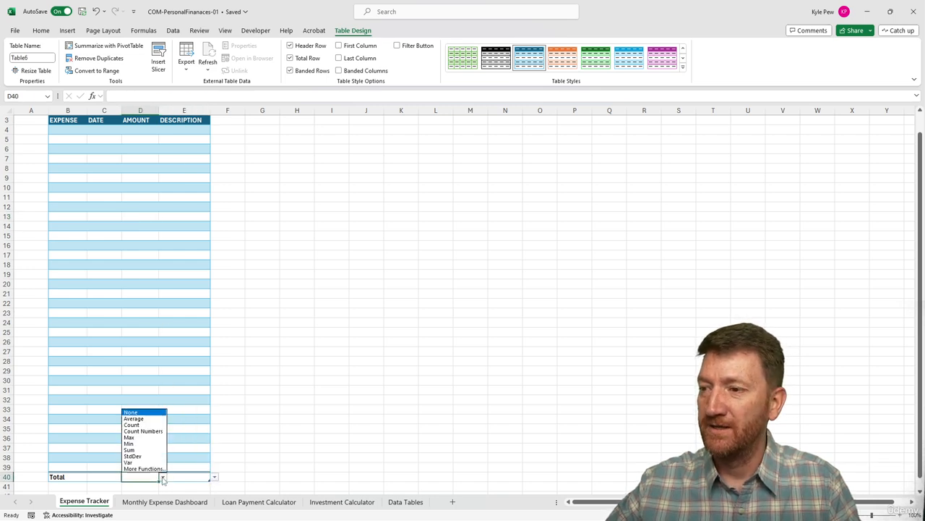
pyautogui.click(138, 450)
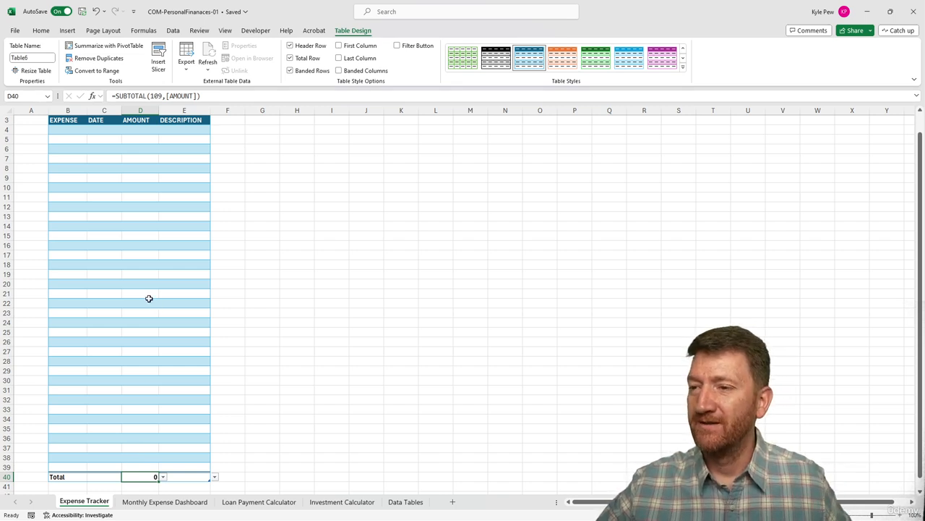
# Rename the expense table as tblExpenseTracker.
pyautogui.click(129, 256)
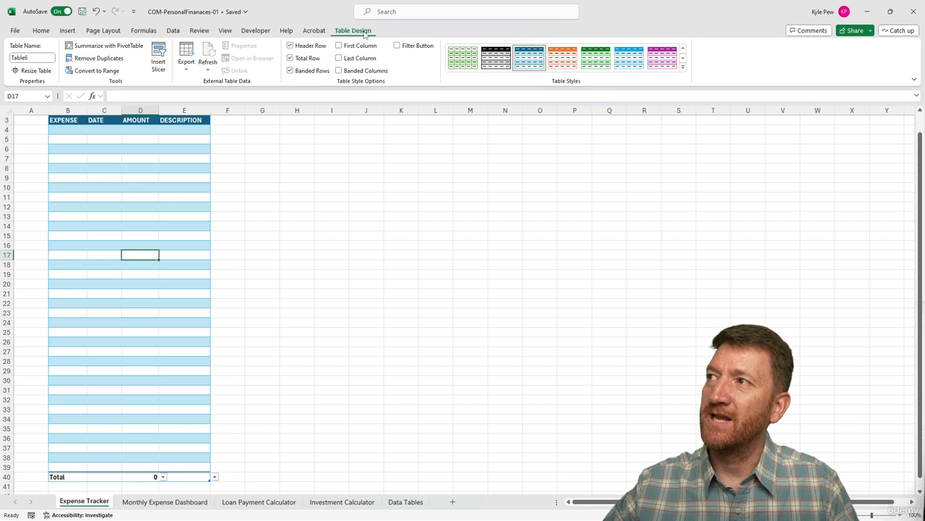
pyautogui.click(45, 60)
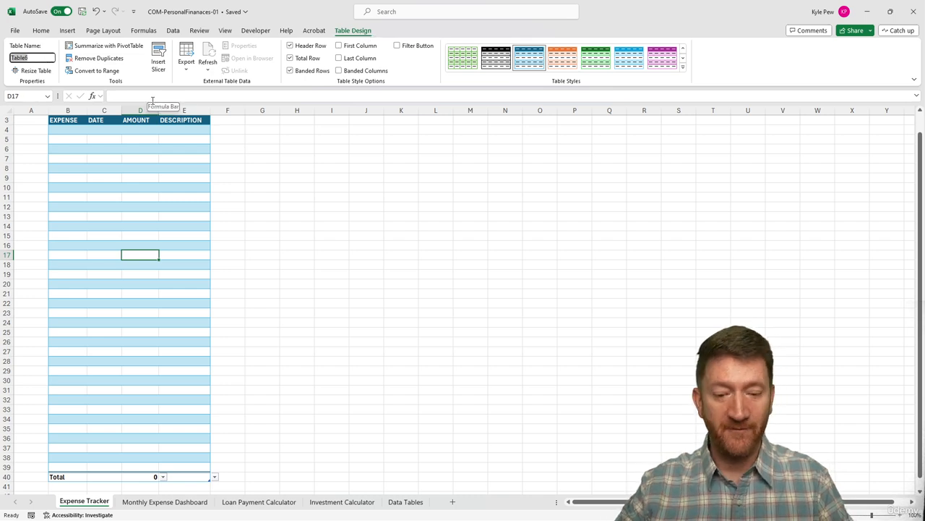
pyautogui.write('tb')
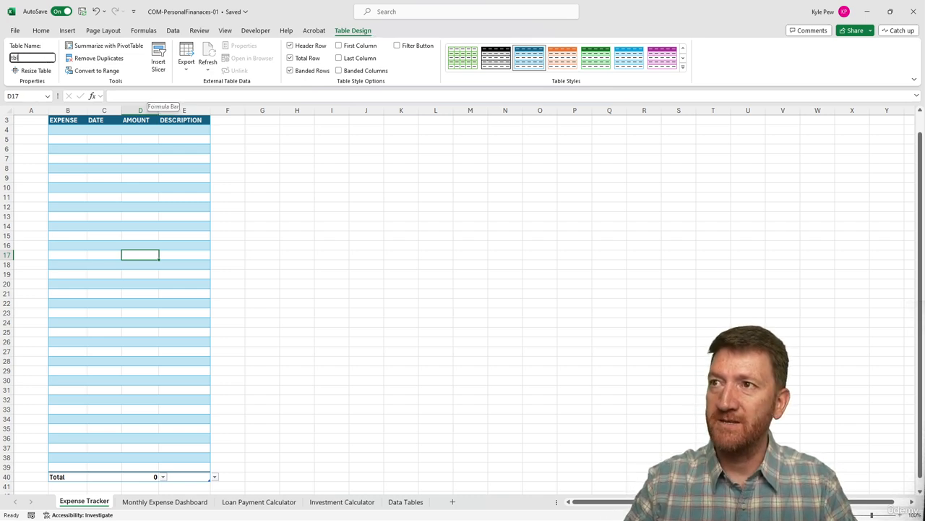
pyautogui.write('lExpe')
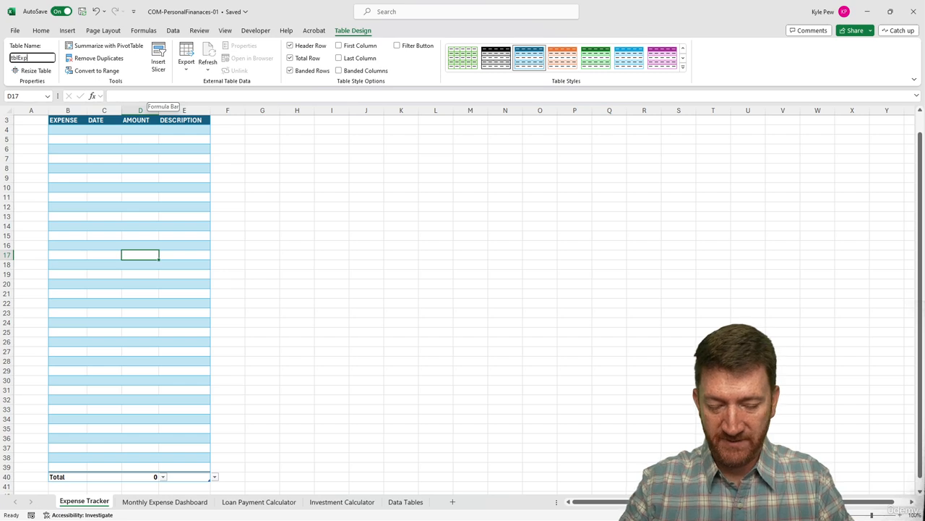
pyautogui.write('nse')
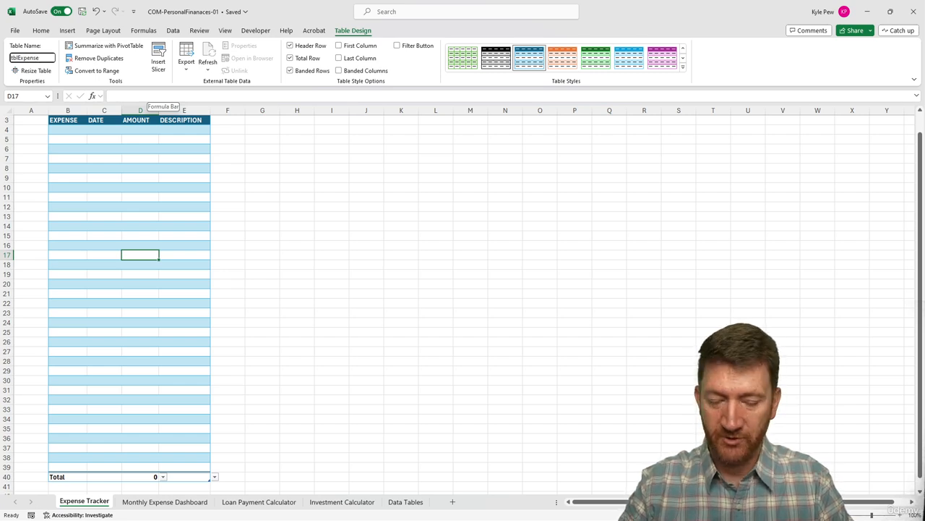
pyautogui.write('Tracker')
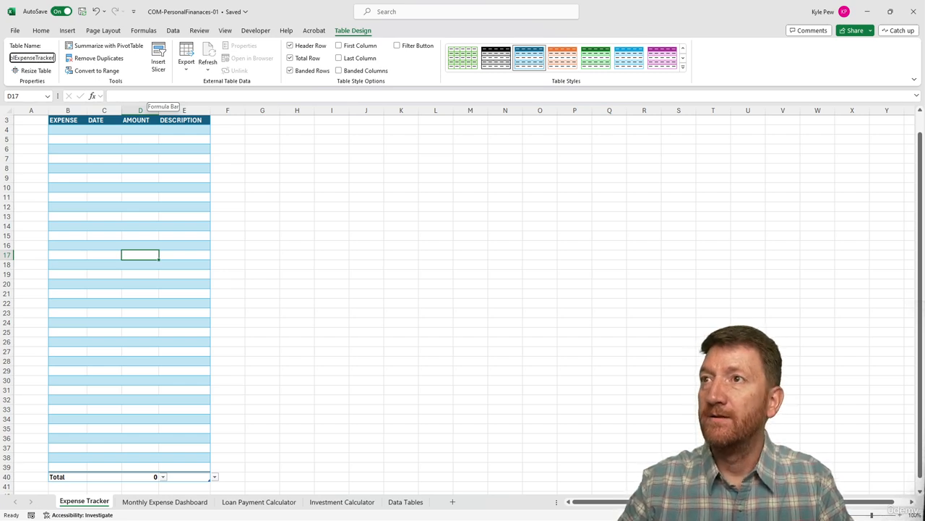
pyautogui.press('Return')
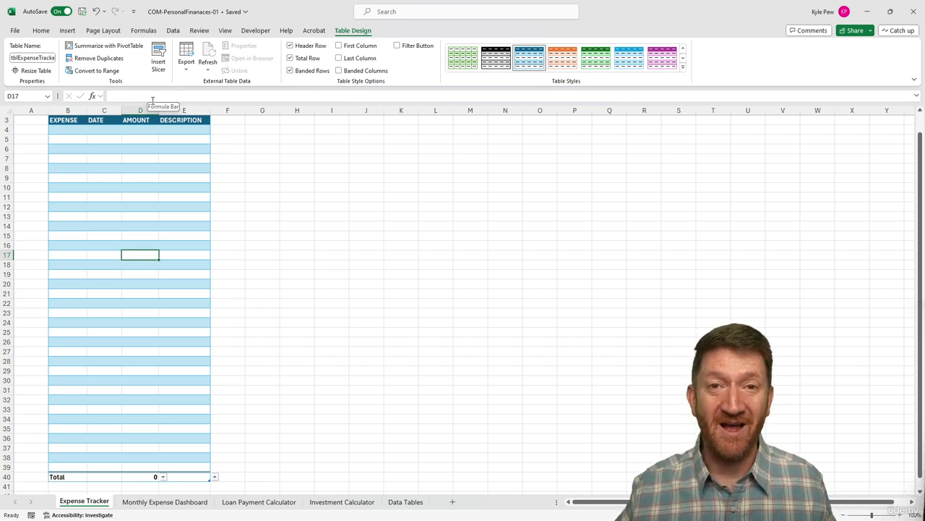
# Merge and center B2:E2 above the table headers and enter the title EXPENSE TRACKER.
pyautogui.scroll(1, 132, 181)
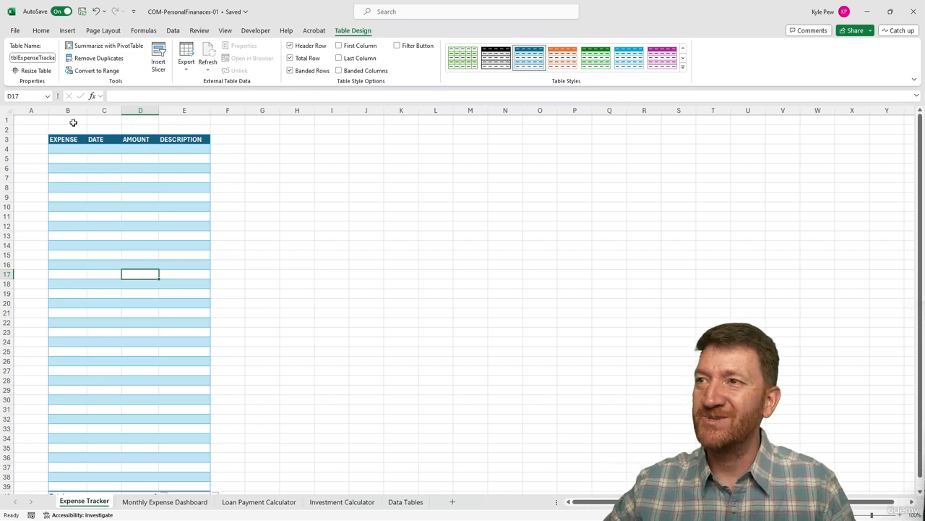
pyautogui.moveTo(69, 128); pyautogui.dragTo(182, 129)
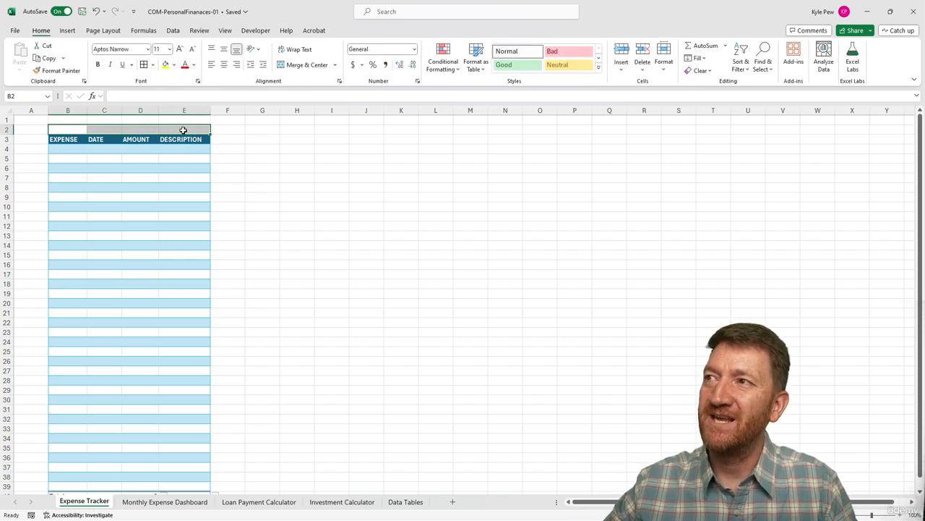
pyautogui.click(293, 65)
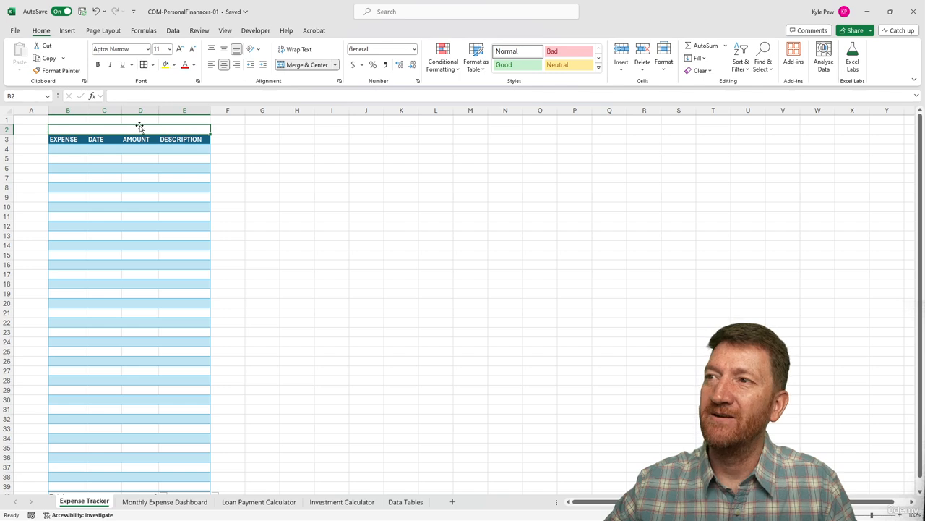
pyautogui.write('EXPENSE')
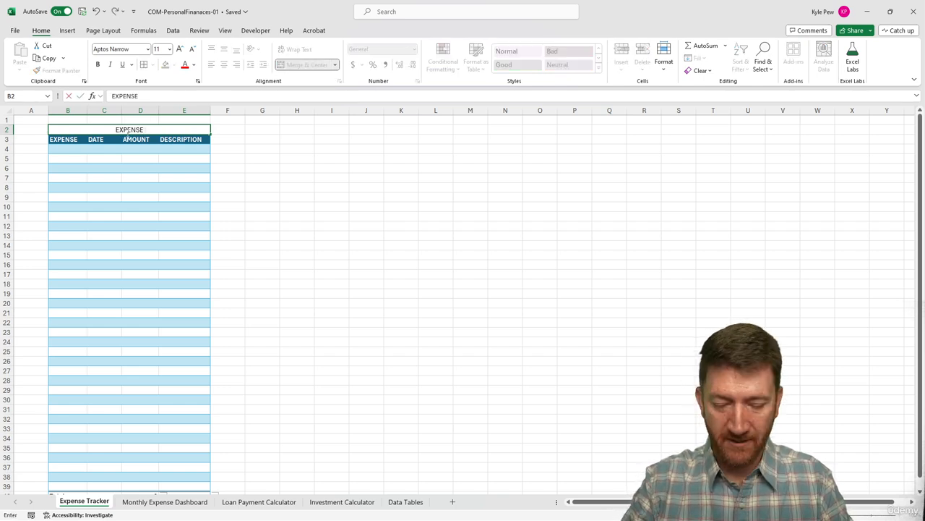
pyautogui.write(' TRACKER')
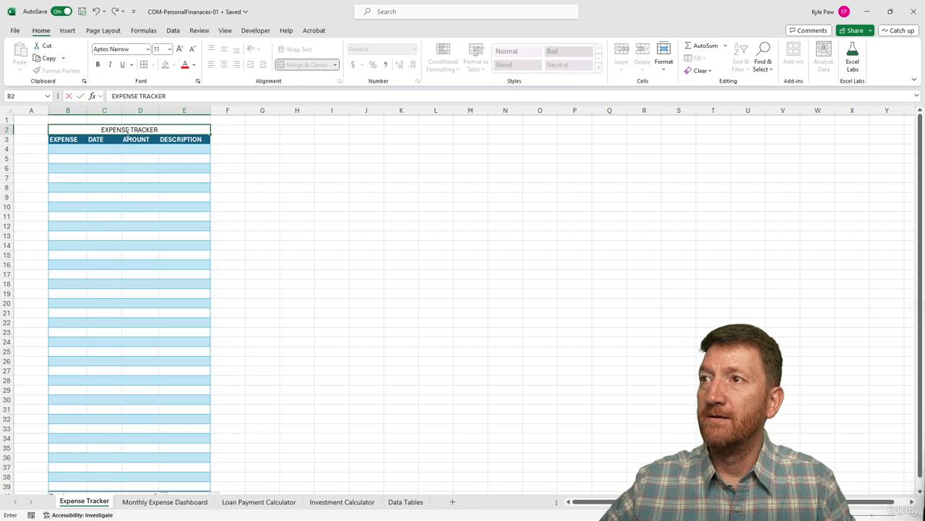
pyautogui.hotkey('ctrl', 'Return')
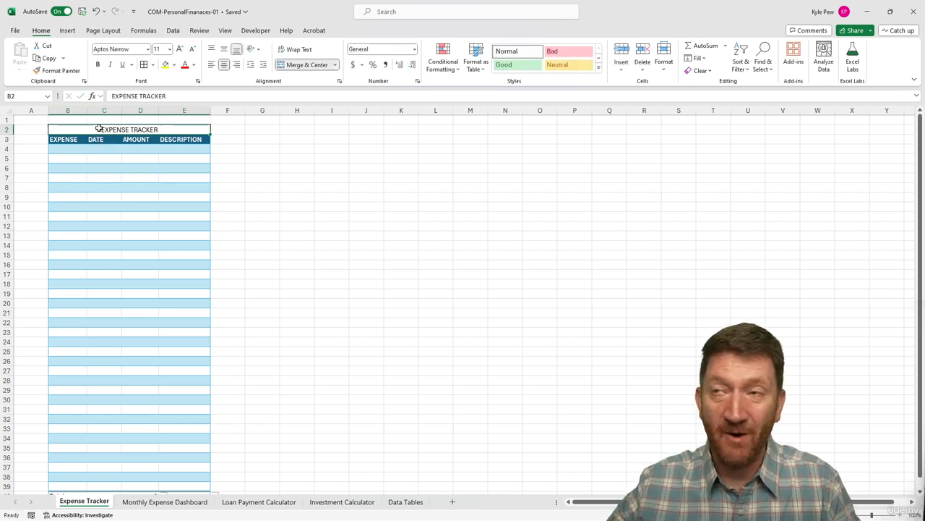
# Add borders in the darkest teal theme color to the top, left and right edges of the merged title cell.
pyautogui.click(152, 64)
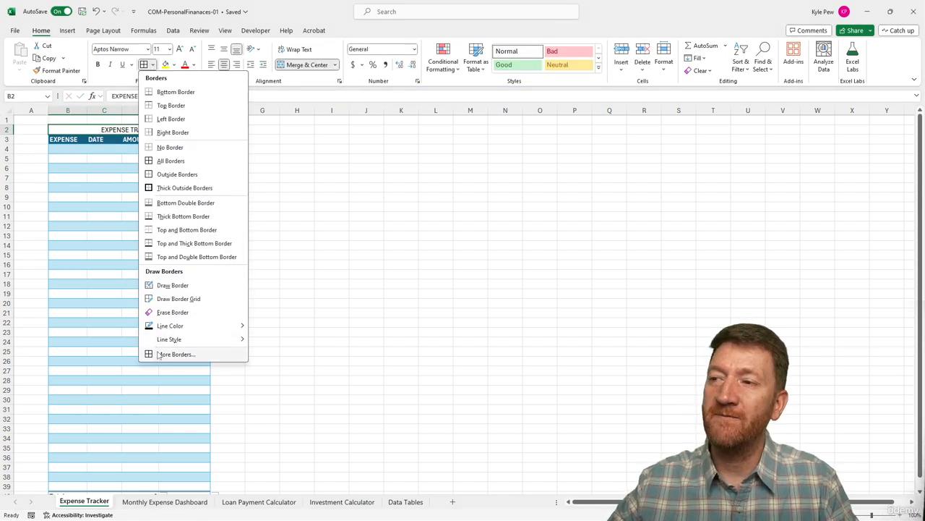
pyautogui.click(176, 354)
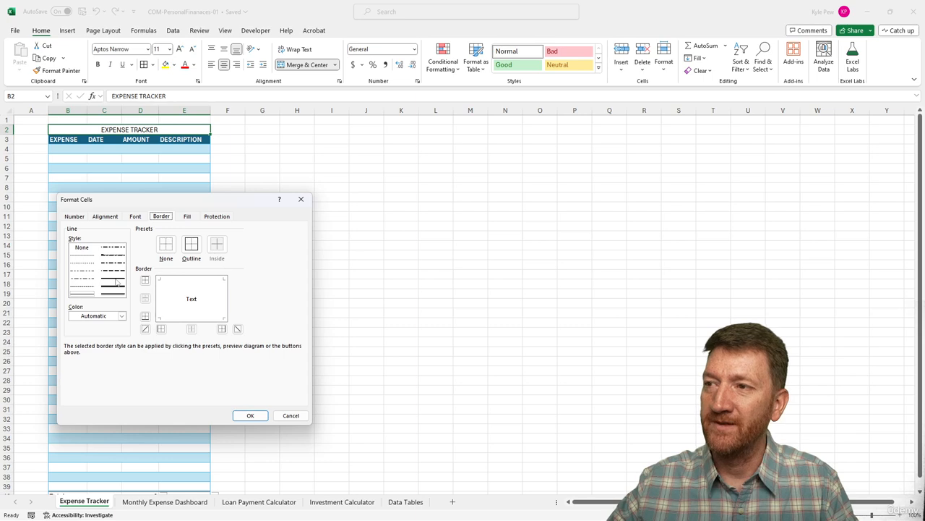
pyautogui.click(121, 316)
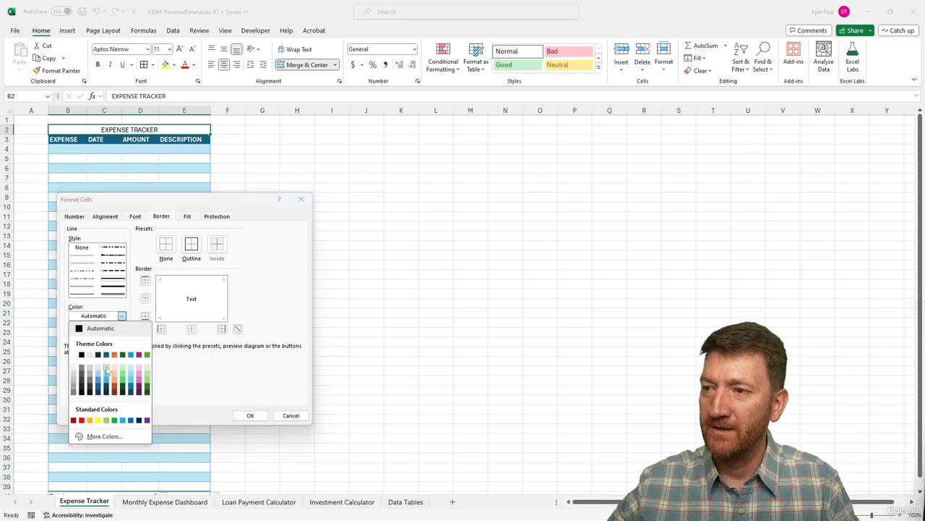
pyautogui.click(107, 391)
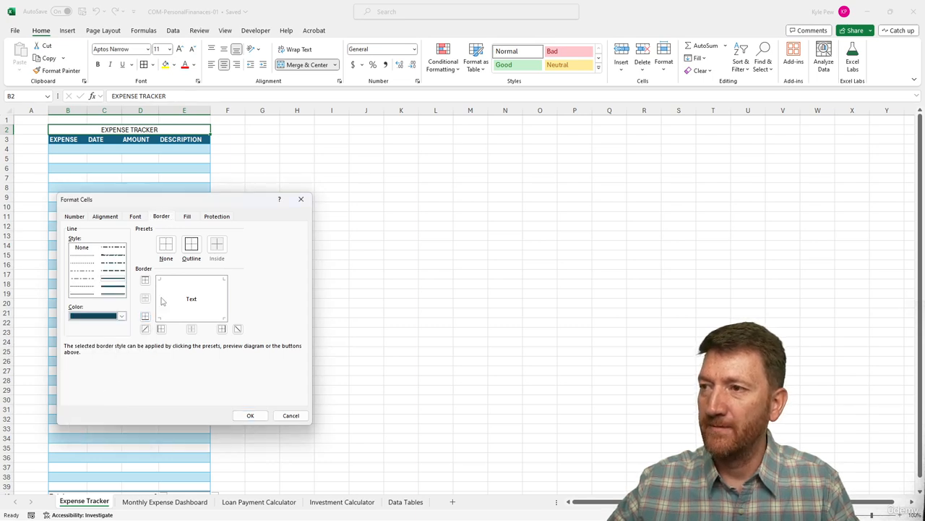
pyautogui.click(161, 299)
pyautogui.click(177, 283)
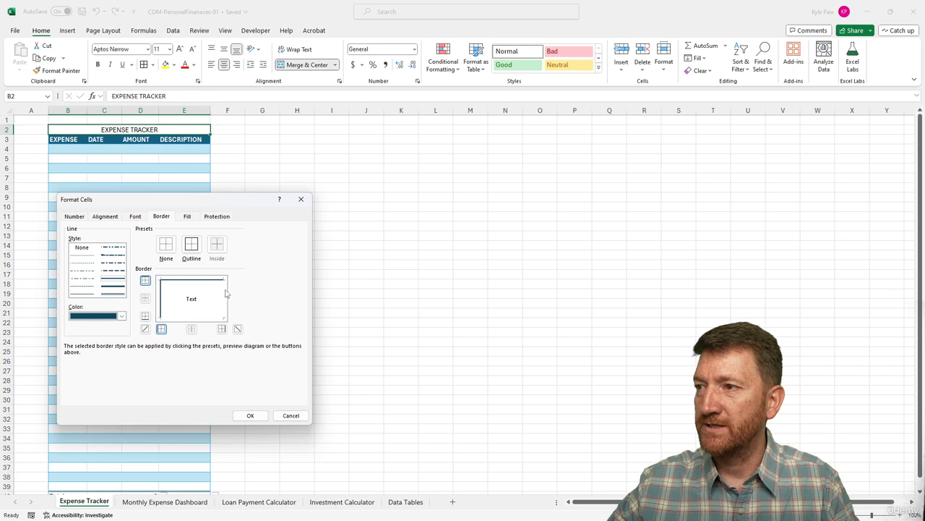
pyautogui.click(225, 293)
pyautogui.click(251, 416)
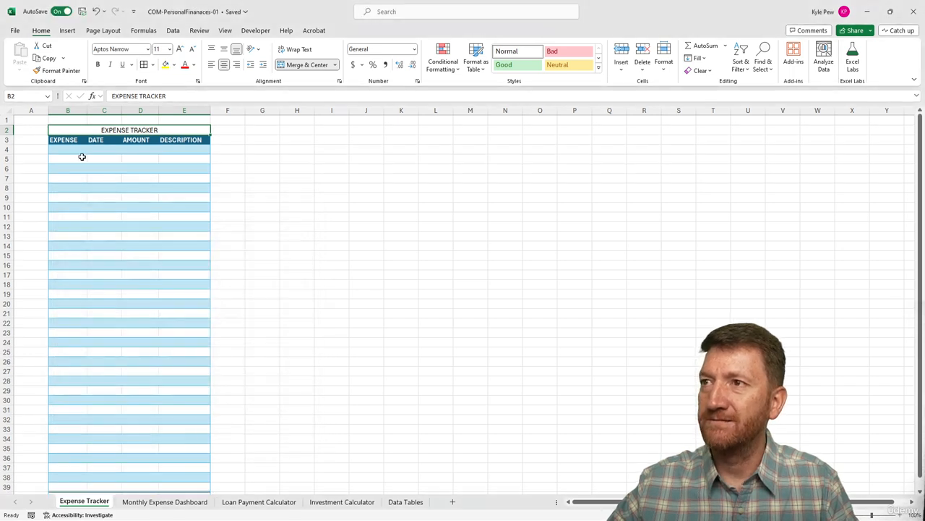
# Make the EXPENSE TRACKER title bold at size 18 and widen columns B through E, with DESCRIPTION the widest.
pyautogui.click(97, 64)
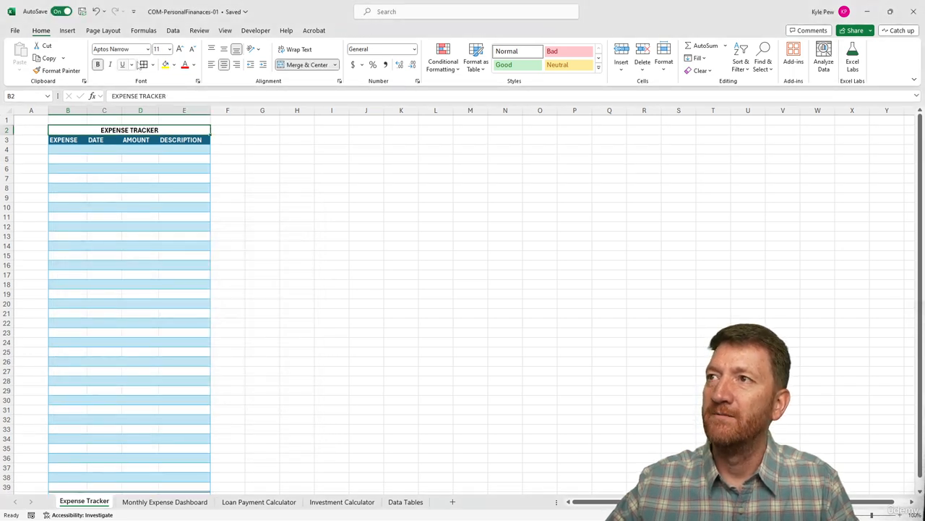
pyautogui.click(180, 50)
pyautogui.click(180, 50)
pyautogui.click(180, 49)
pyautogui.click(180, 49)
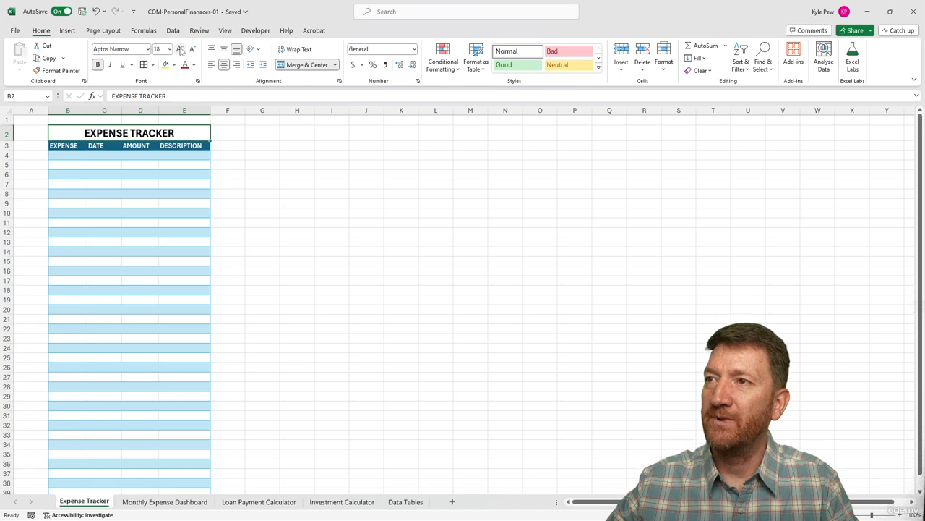
pyautogui.moveTo(87, 109); pyautogui.dragTo(413, 110)
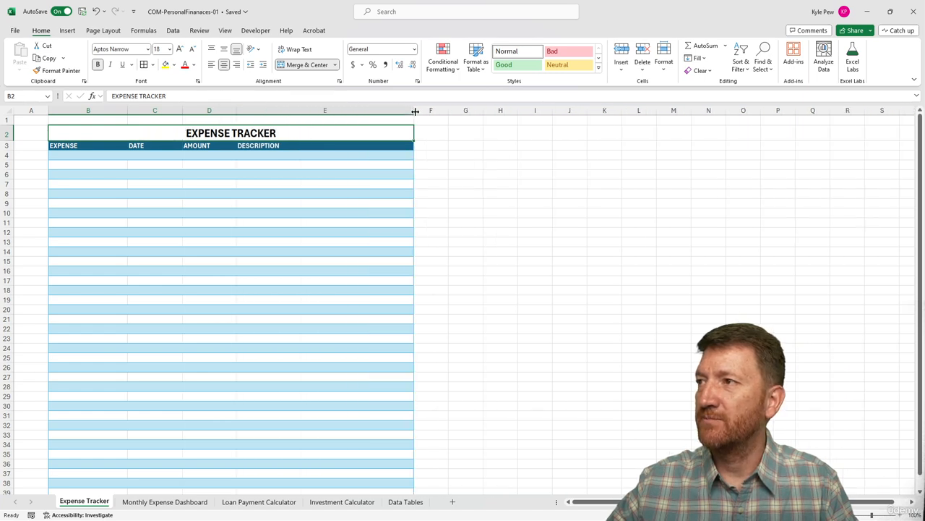
# Apply the Accounting number format to the AMOUNT cells D4:D39 and widen column D slightly.
pyautogui.click(204, 157)
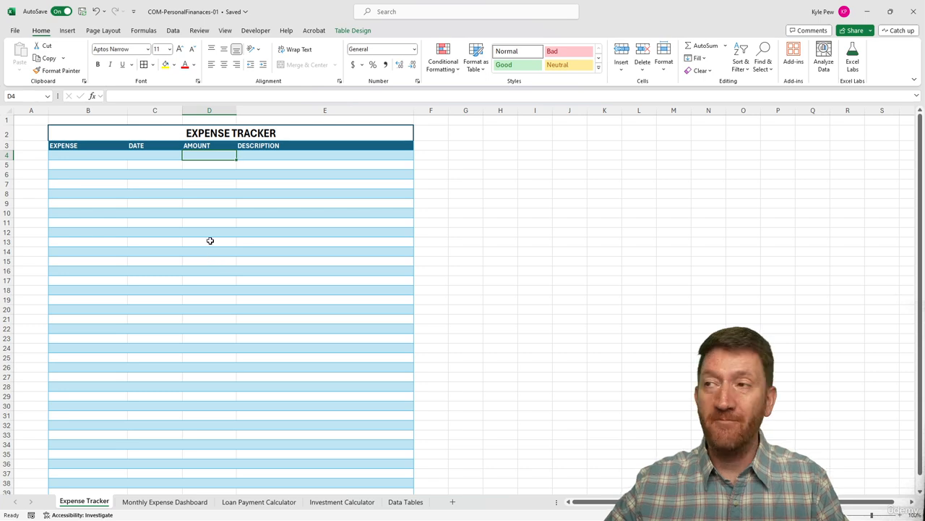
pyautogui.hotkey('ctrl', 'shift', 'Down')
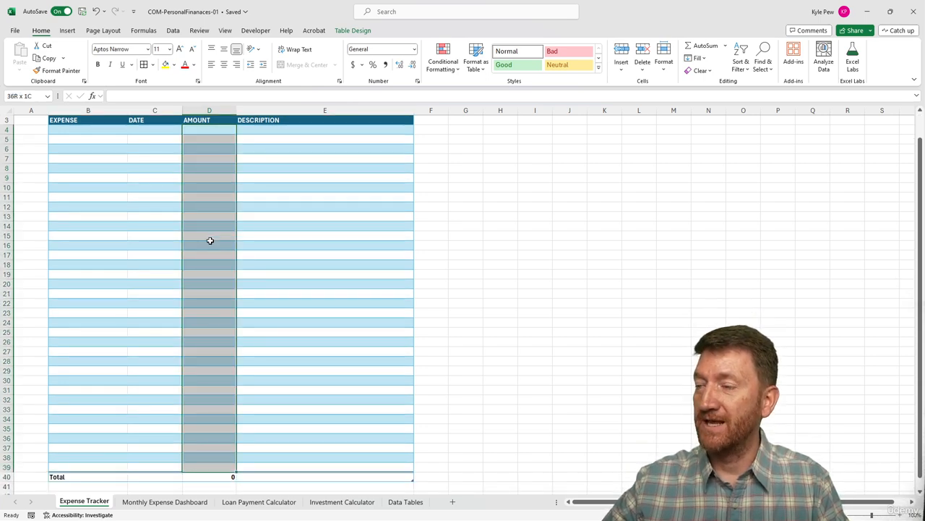
pyautogui.click(353, 65)
pyautogui.scroll(1, 208, 221)
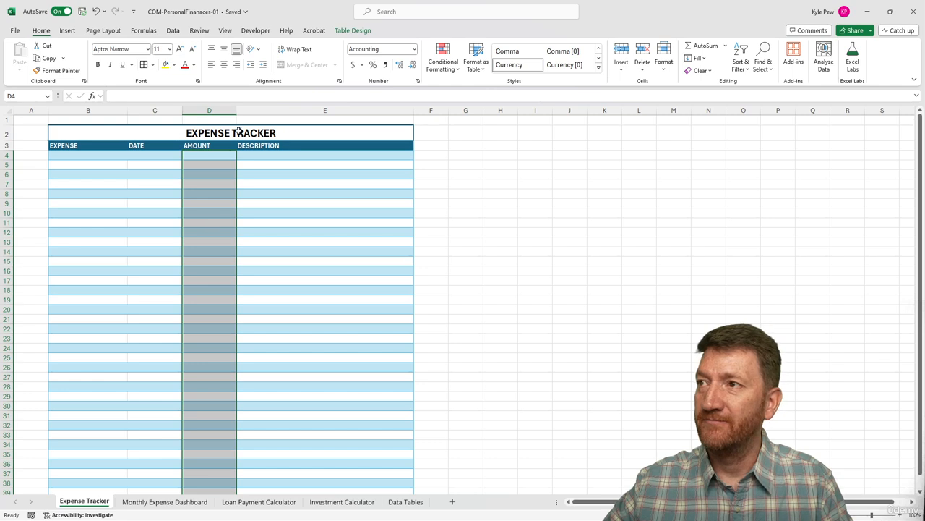
pyautogui.moveTo(237, 110); pyautogui.dragTo(244, 111)
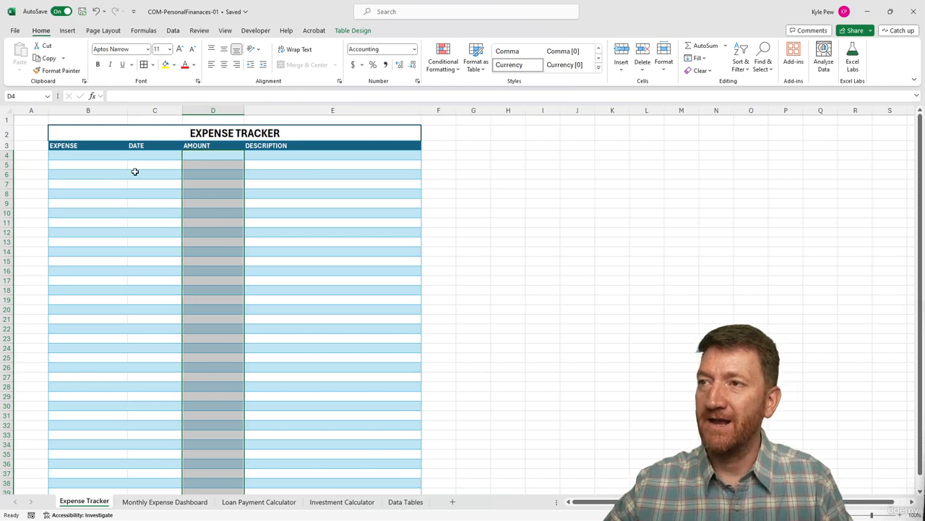
pyautogui.click(84, 154)
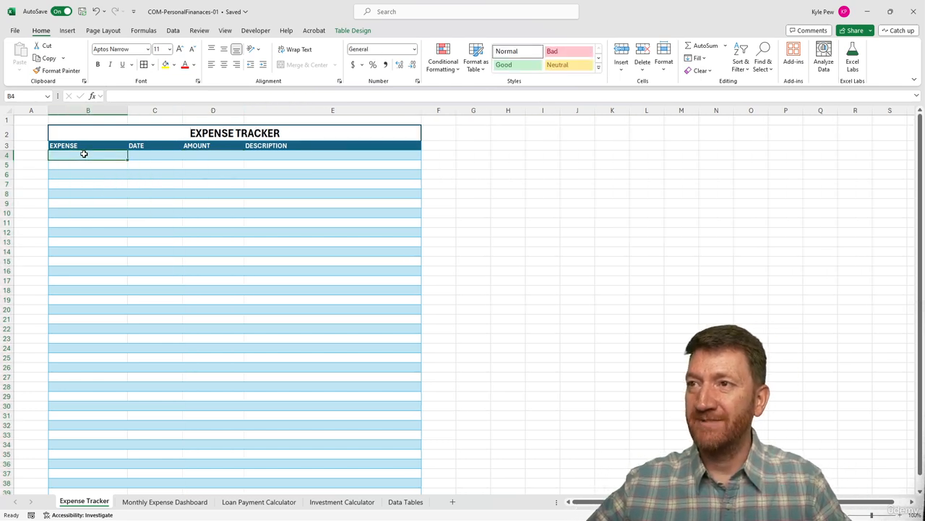